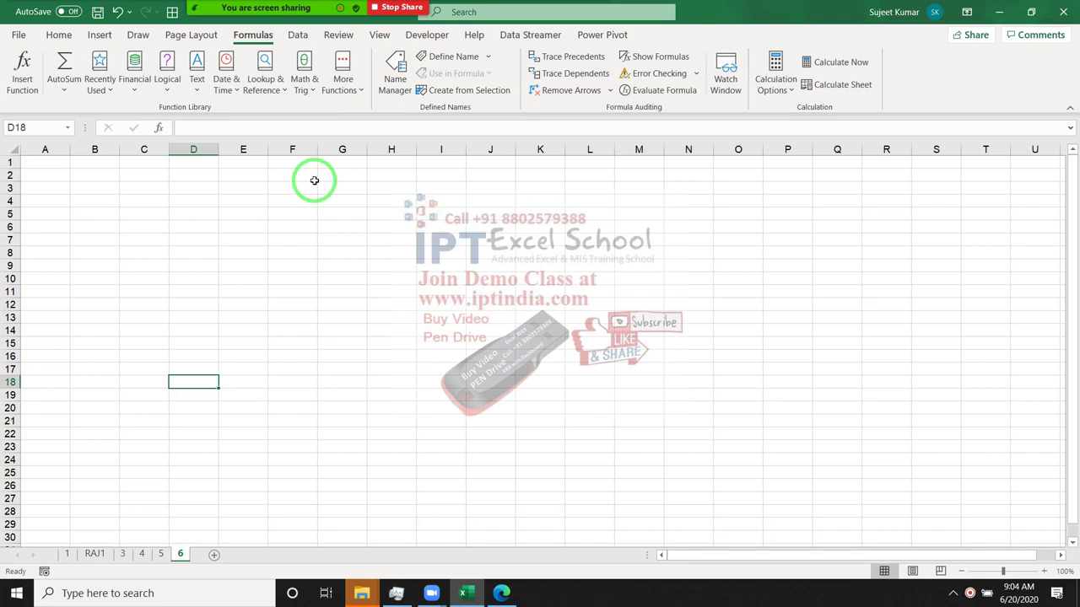
- Enter =hello in D4 to produce a #NAME? error
{"action": "left_click", "coordinate": [189, 199]}
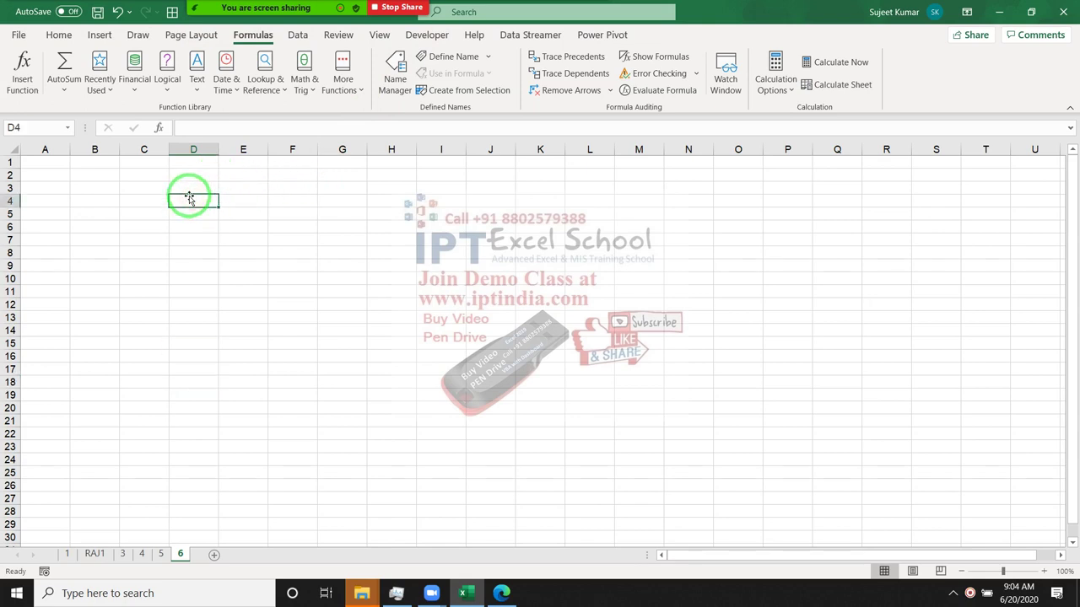
{"action": "type", "text": "=s=hello"}
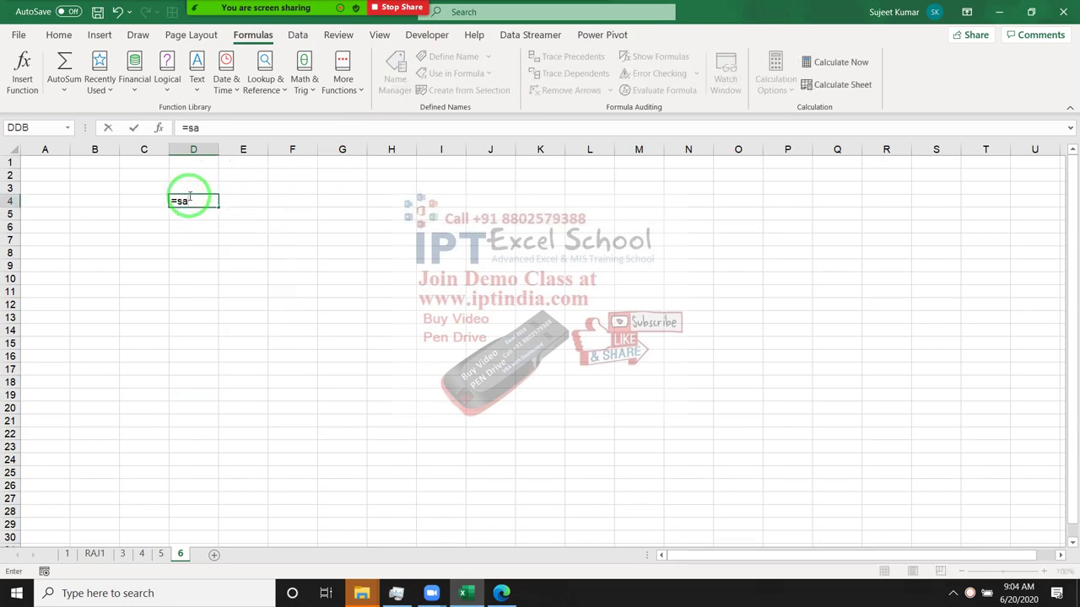
{"action": "key", "text": "Return"}
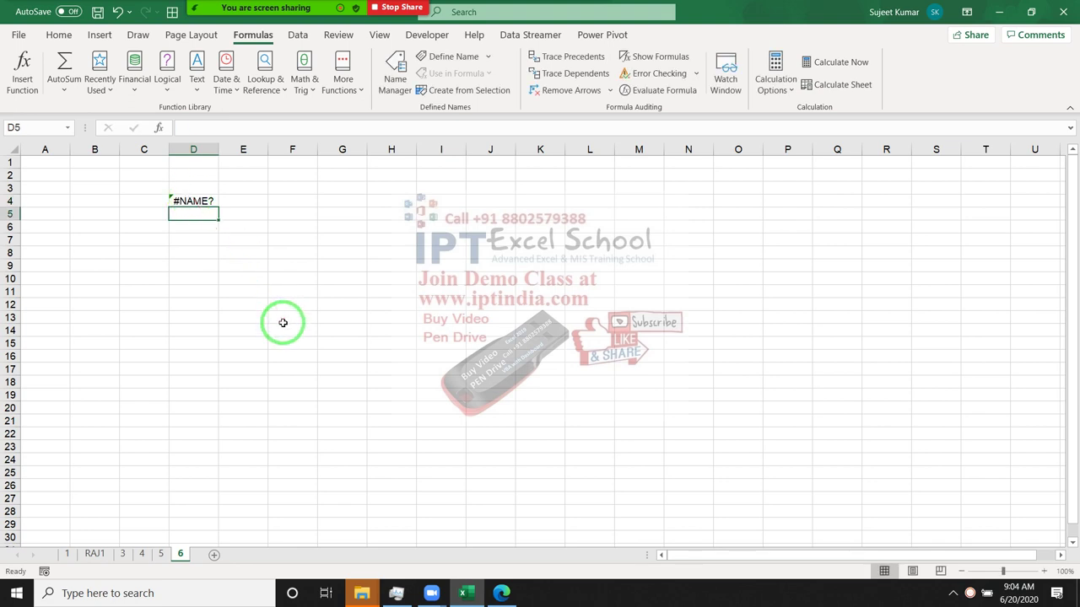
- Enter =C5/0 in D5 to produce a #DIV/0! error
{"action": "type", "text": "="}
{"action": "key", "text": "Left"}
{"action": "type", "text": "/0"}
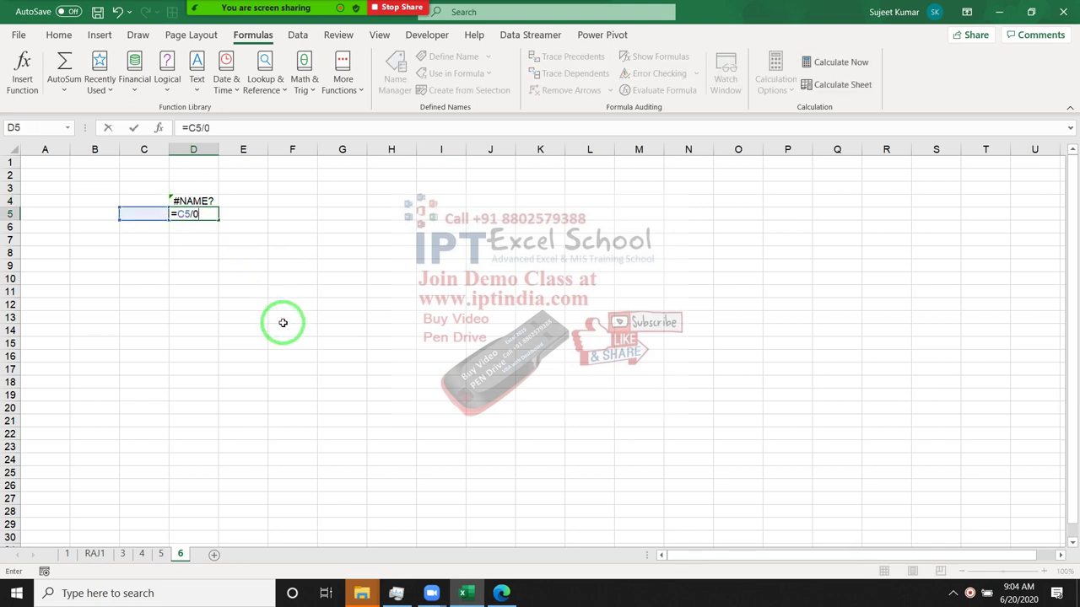
{"action": "key", "text": "Return"}
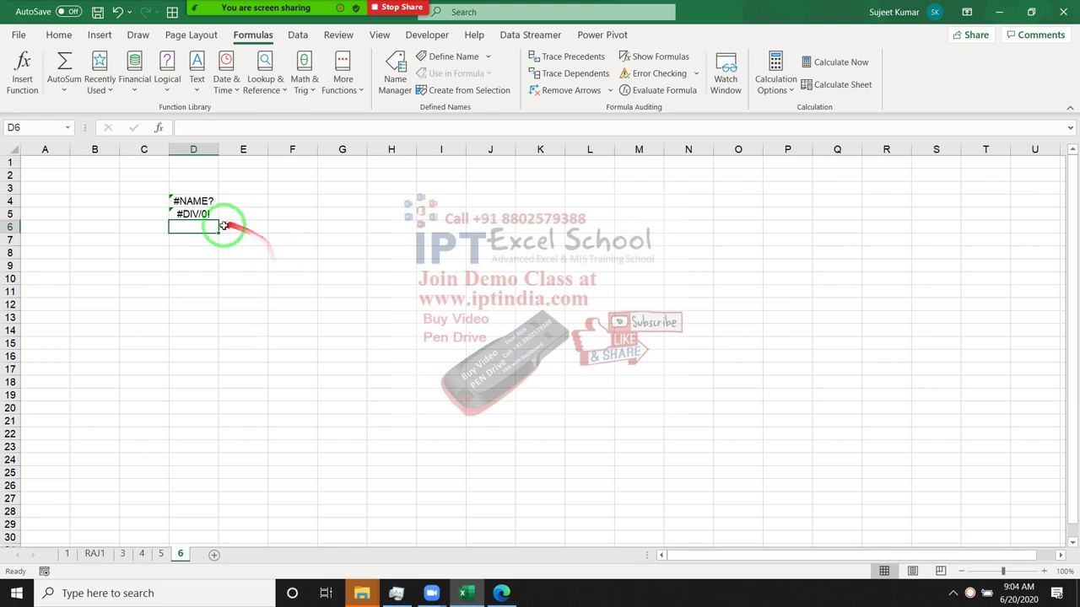
{"action": "left_click", "coordinate": [197, 244]}
- Begin =ERROR.TYPE( in D7 from the =err suggestion to show its error-code list
{"action": "type", "text": "="}
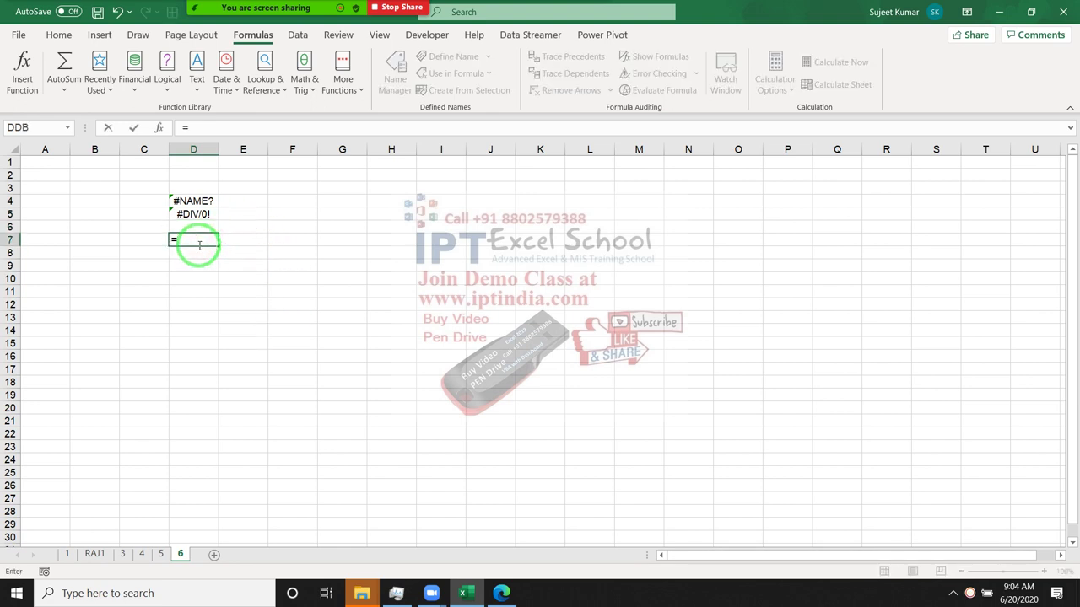
{"action": "type", "text": "err"}
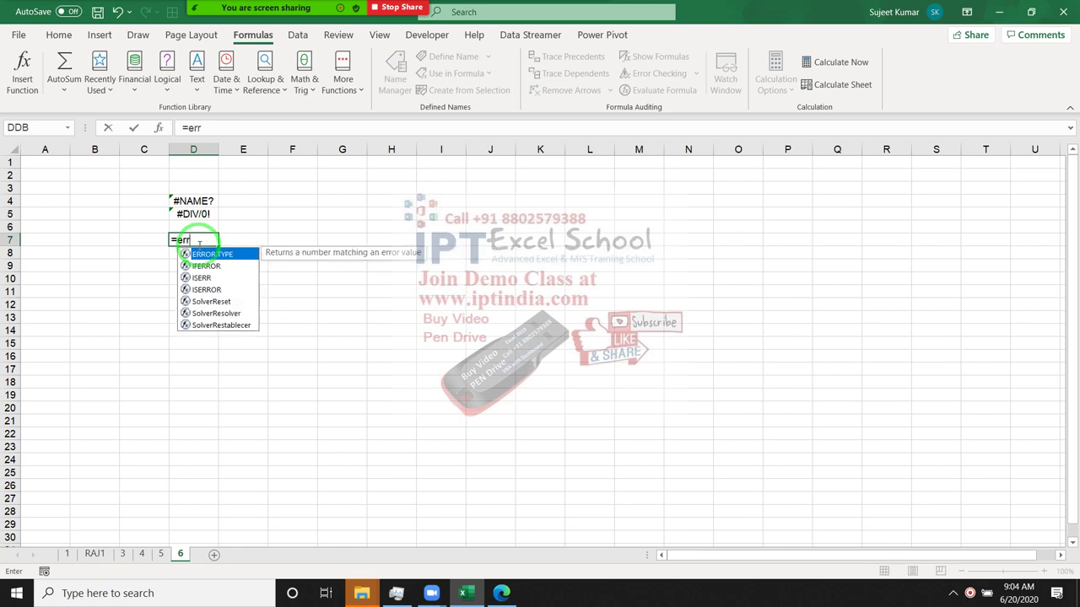
{"action": "key", "text": "Tab"}
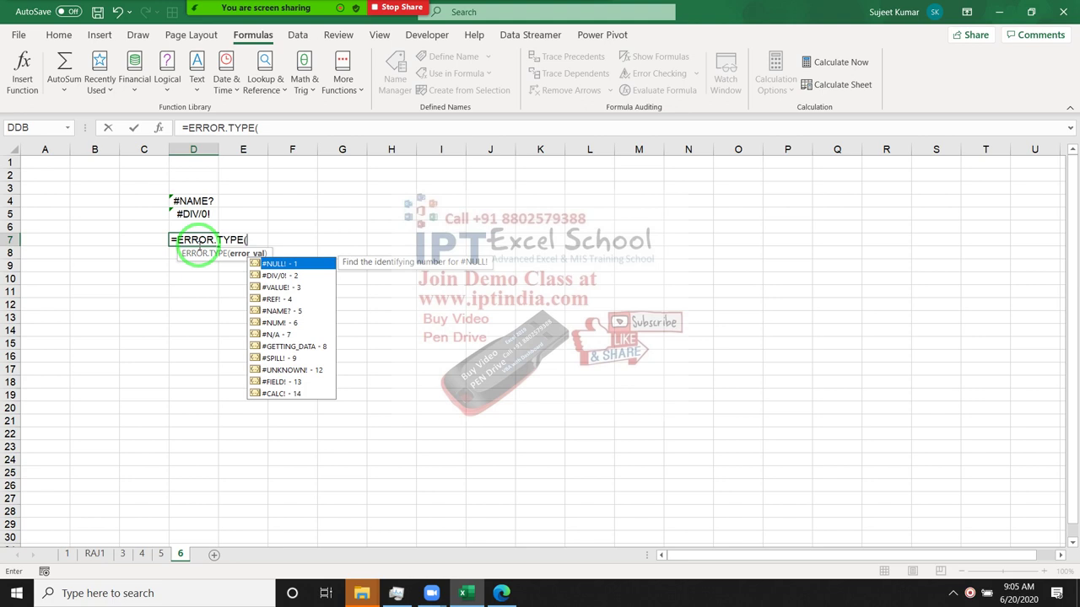
{"action": "key", "text": "Down"}
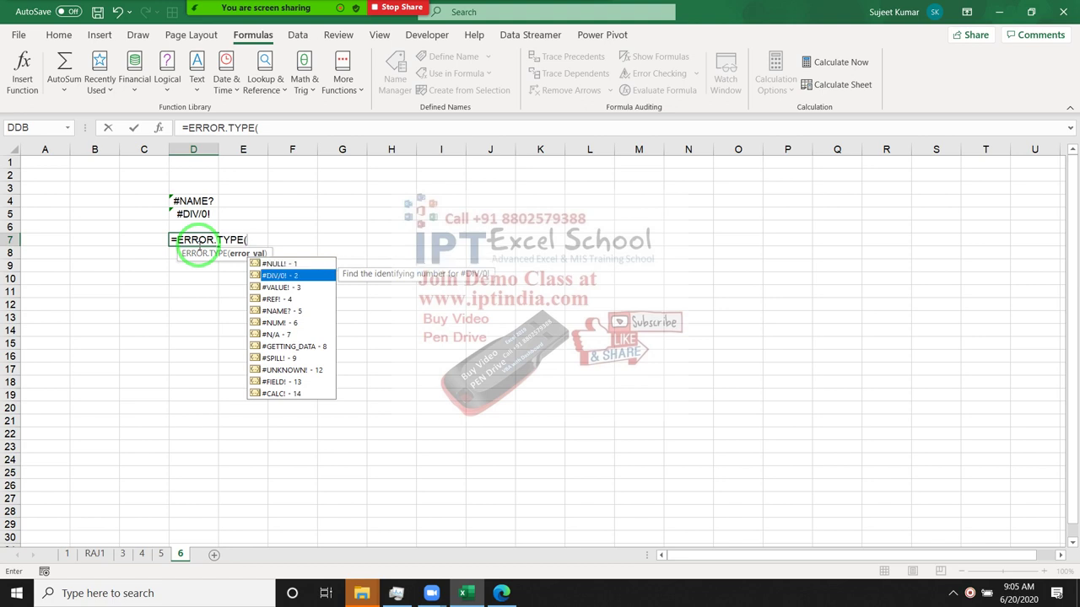
{"action": "left_click", "coordinate": [70, 16]}
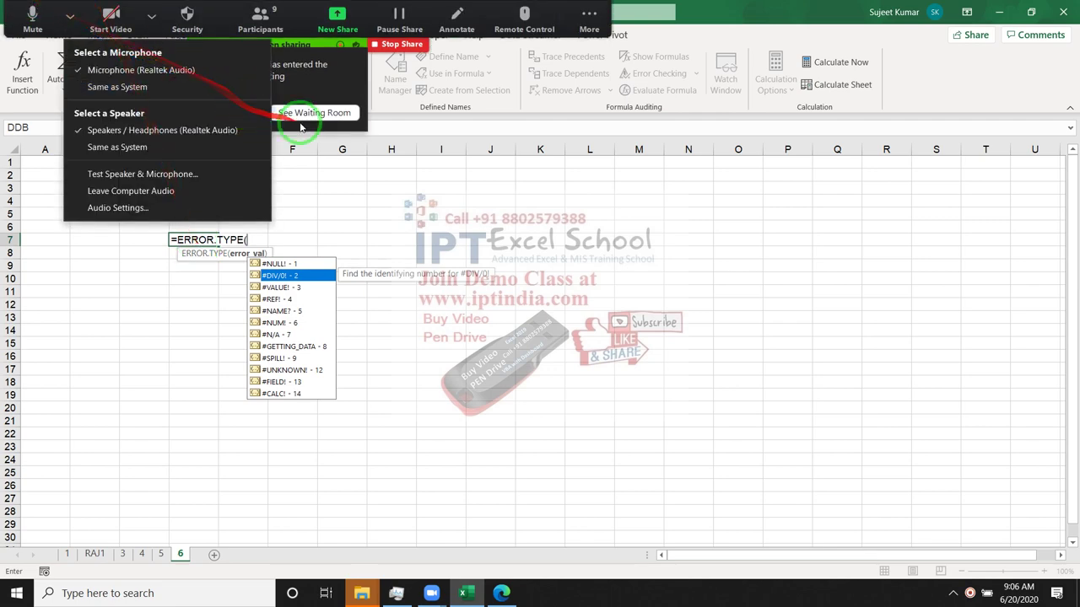
{"action": "left_click", "coordinate": [231, 111]}
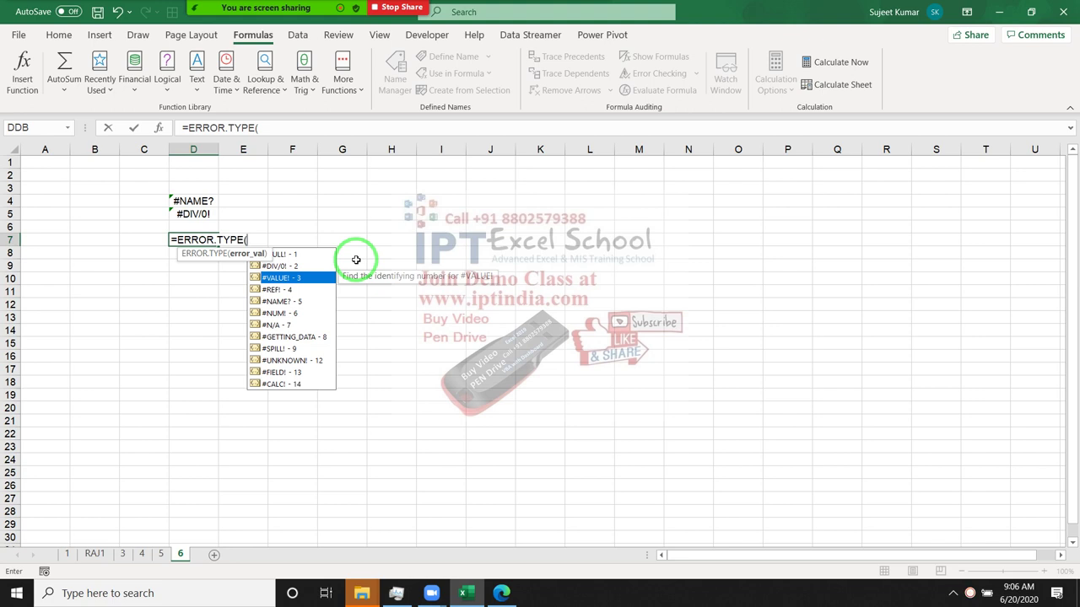
{"action": "key", "text": "Down"}
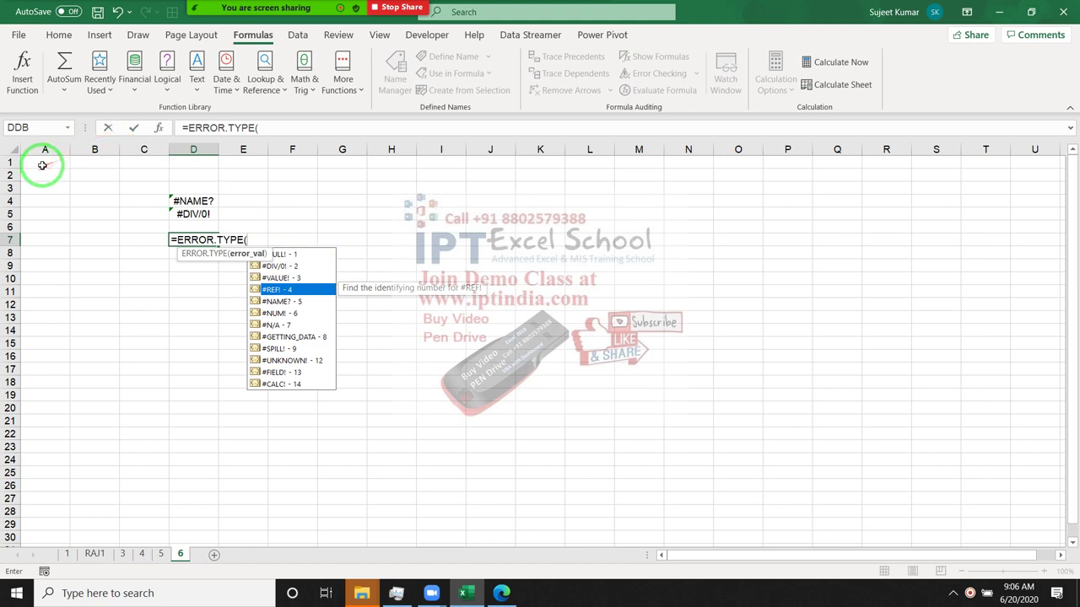
{"action": "left_click", "coordinate": [43, 163]}
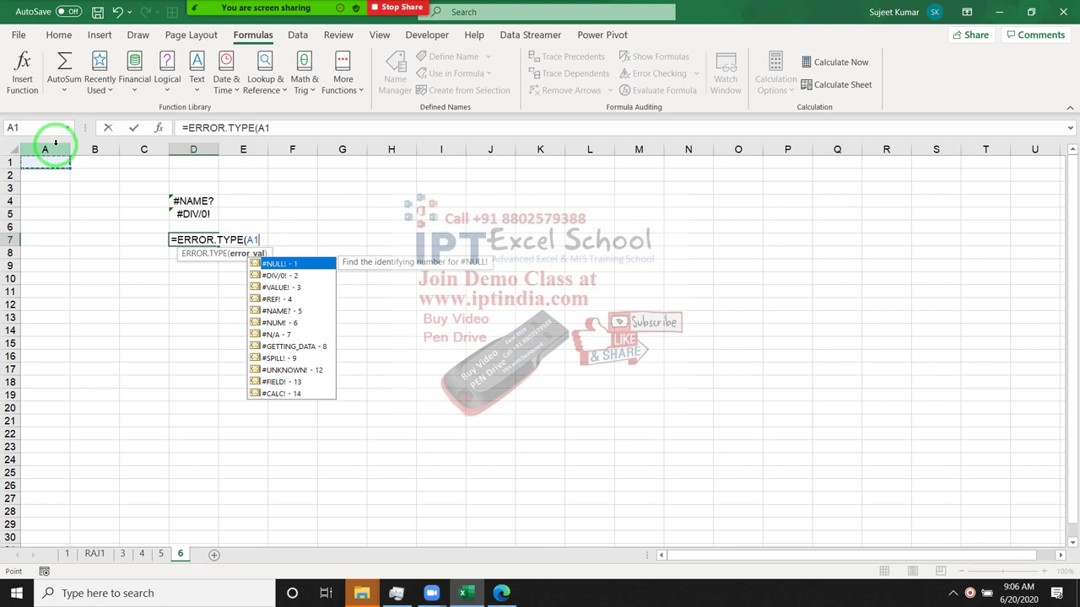
{"action": "key", "text": "BackSpace"}
{"action": "key", "text": "BackSpace"}
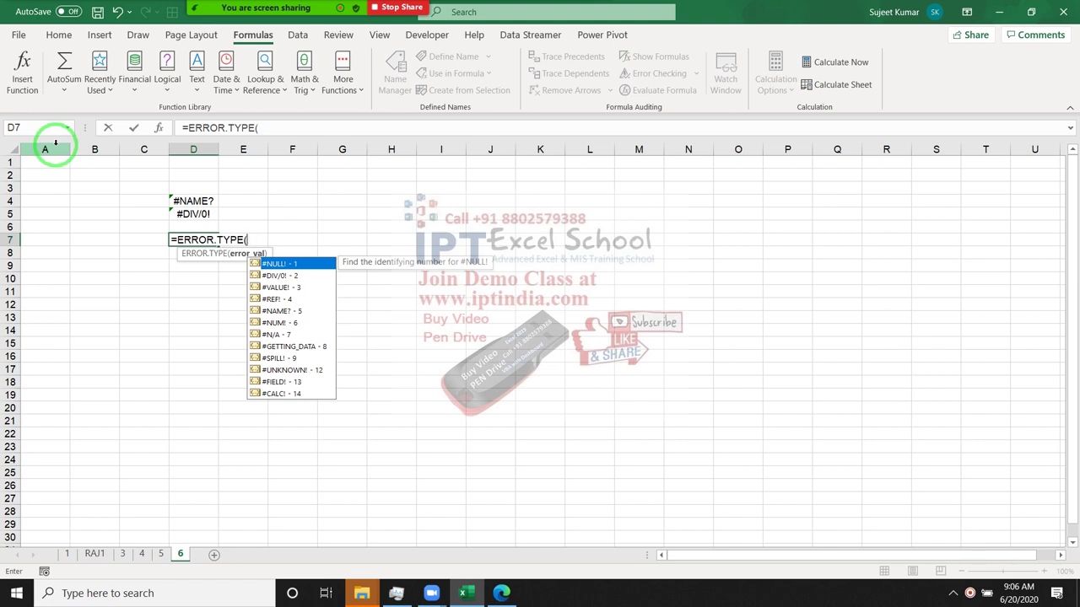
{"action": "key", "text": "Down"}
{"action": "key", "text": "Down"}
{"action": "key", "text": "Down"}
{"action": "key", "text": "Down"}
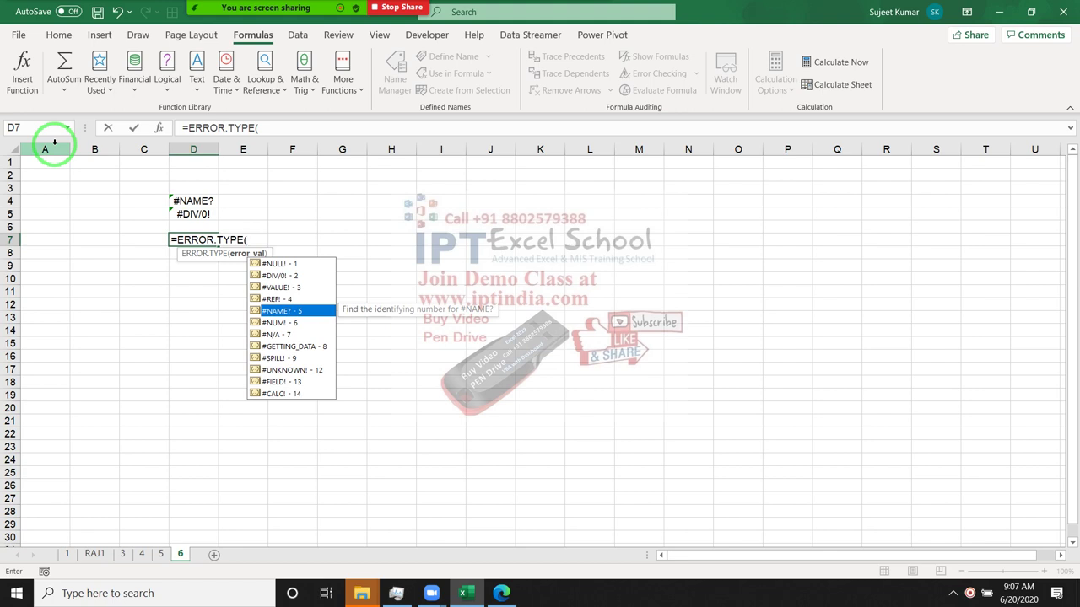
{"action": "key", "text": "Down"}
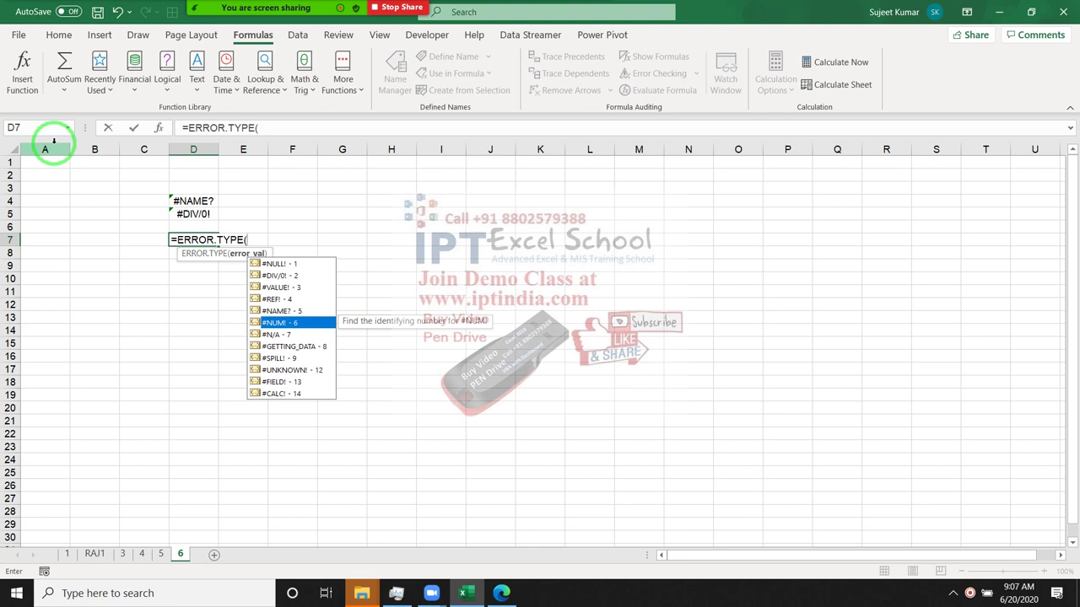
{"action": "key", "text": "Down"}
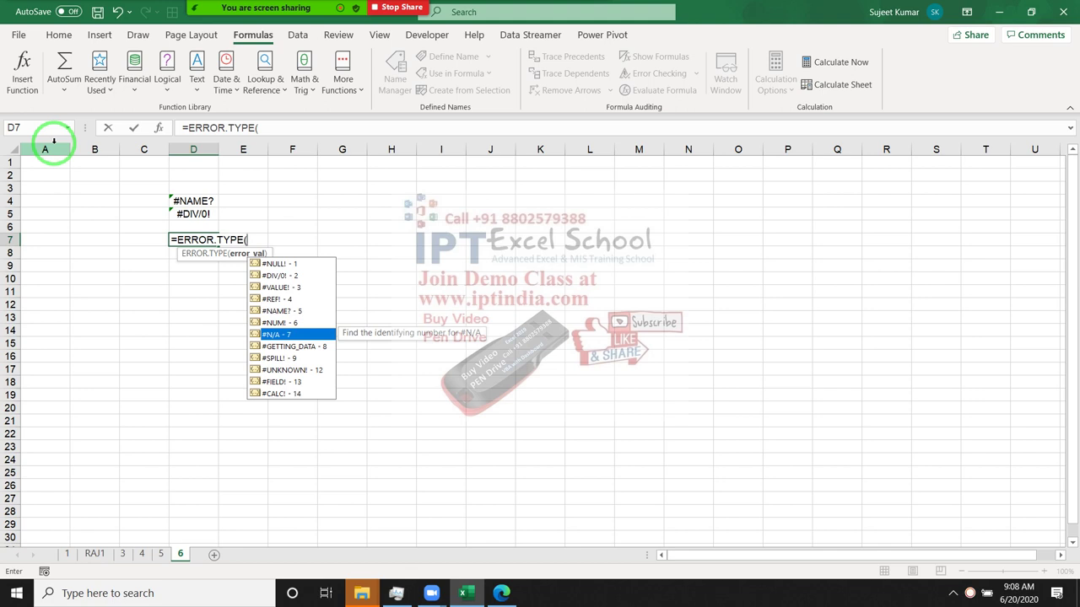
- Check codes for #GETTING_DATA, #SPILL!, #UNKNOWN!, #FIELD! and #CALC!, then cancel the D7 formula
{"action": "key", "text": "Down"}
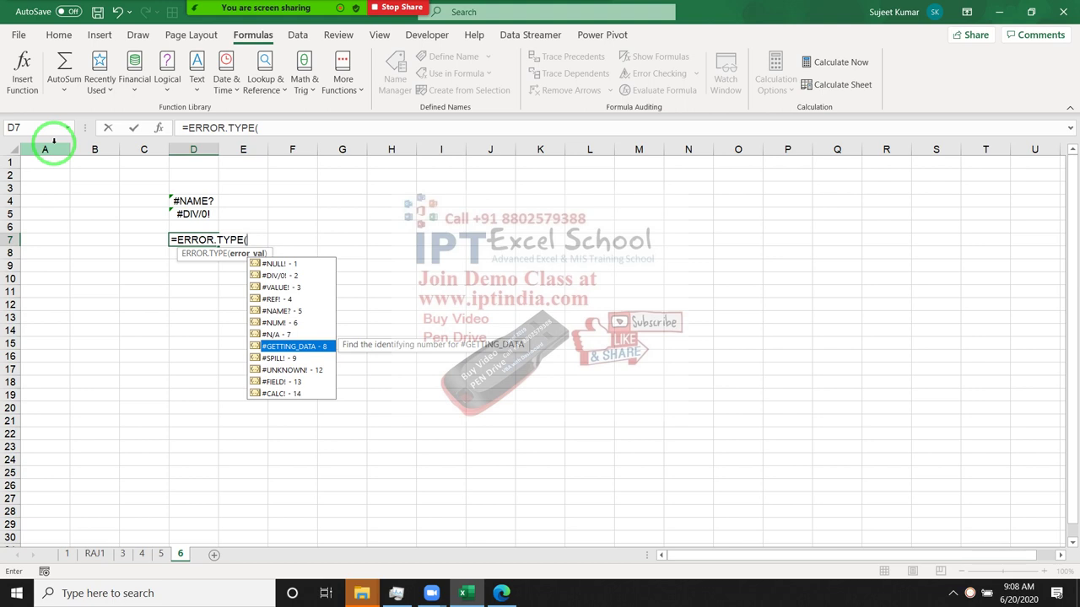
{"action": "key", "text": "Down"}
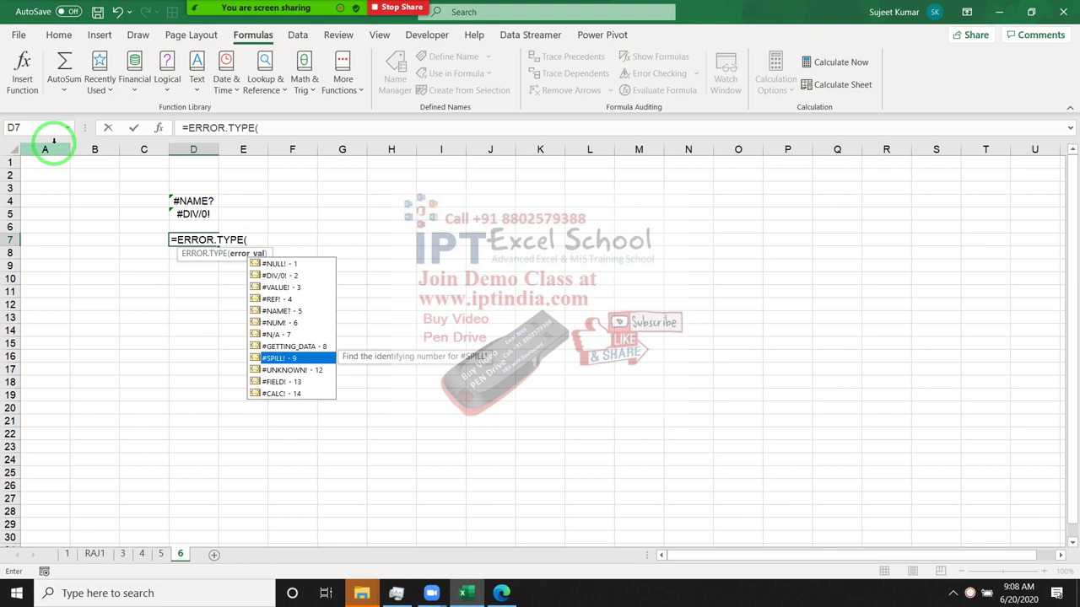
{"action": "key", "text": "Down"}
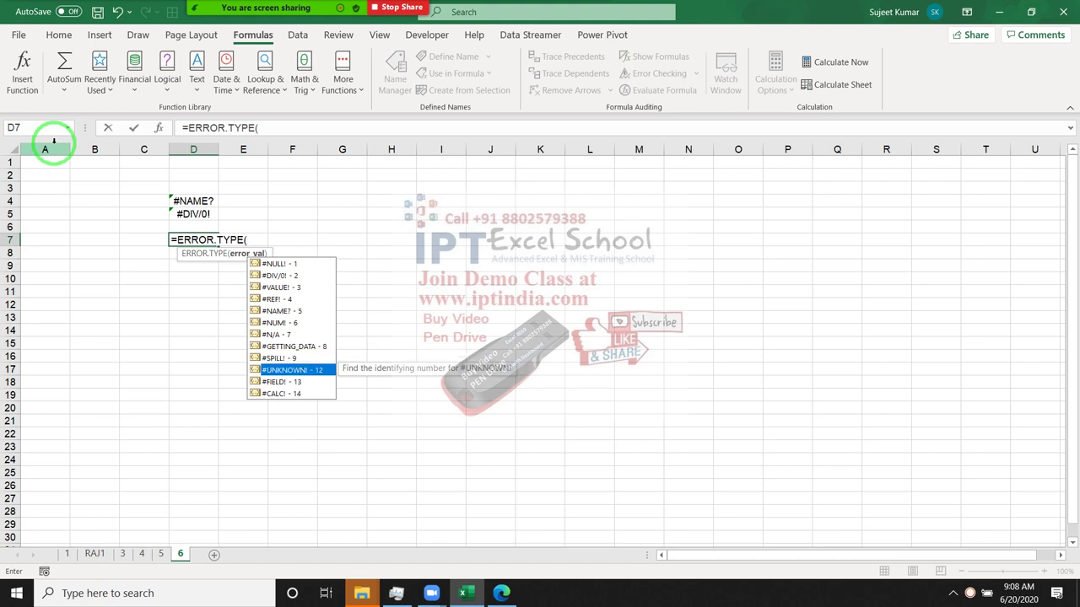
{"action": "key", "text": "Down"}
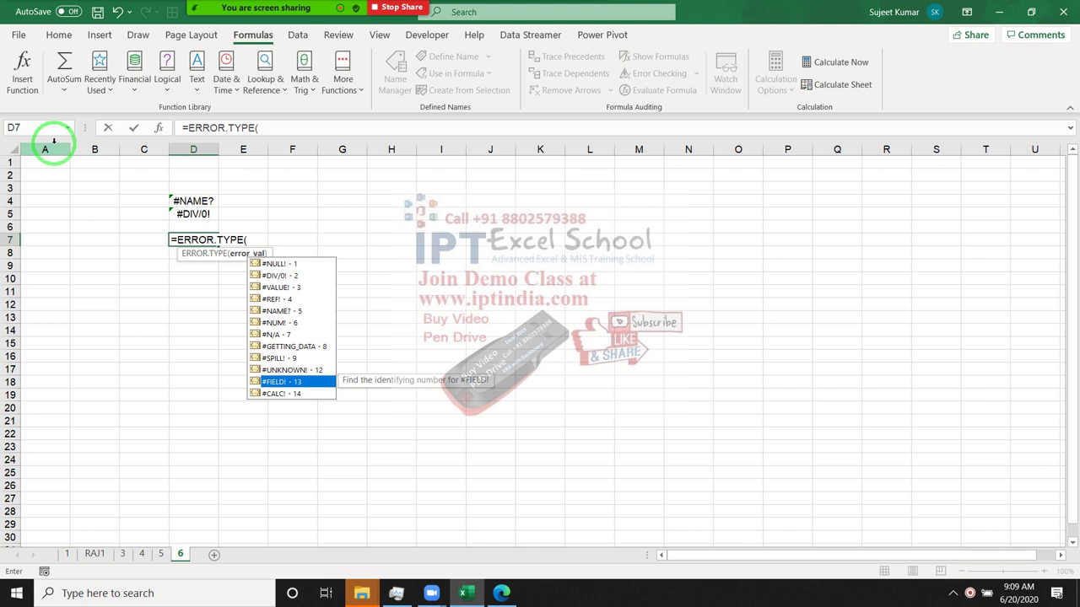
{"action": "key", "text": "Down"}
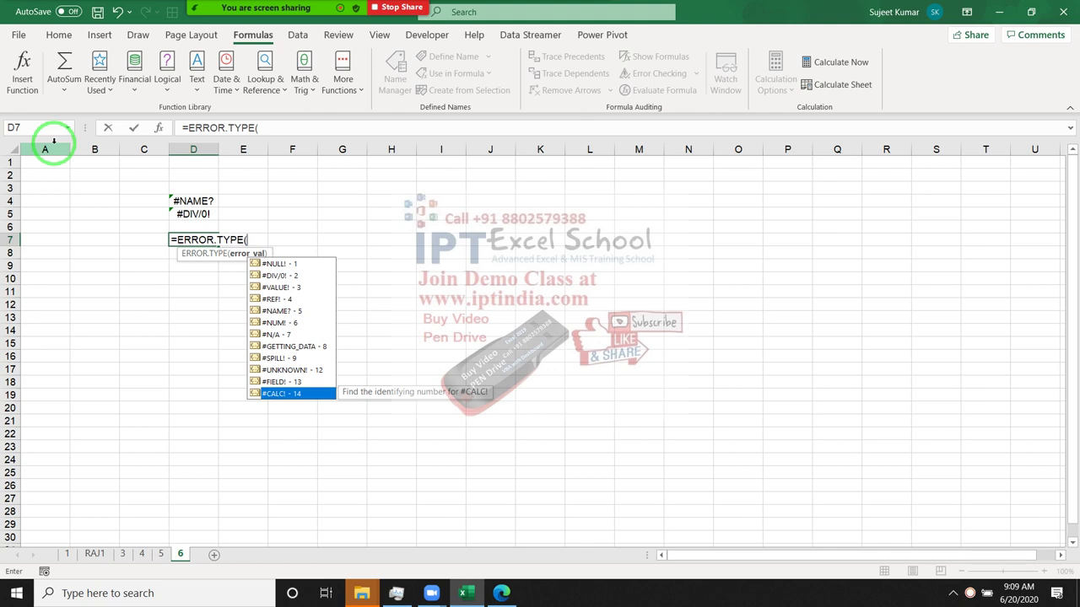
{"action": "key", "text": "Up"}
{"action": "key", "text": "Up"}
{"action": "key", "text": "Up"}
{"action": "key", "text": "Up"}
{"action": "key", "text": "Up"}
{"action": "key", "text": "Up"}
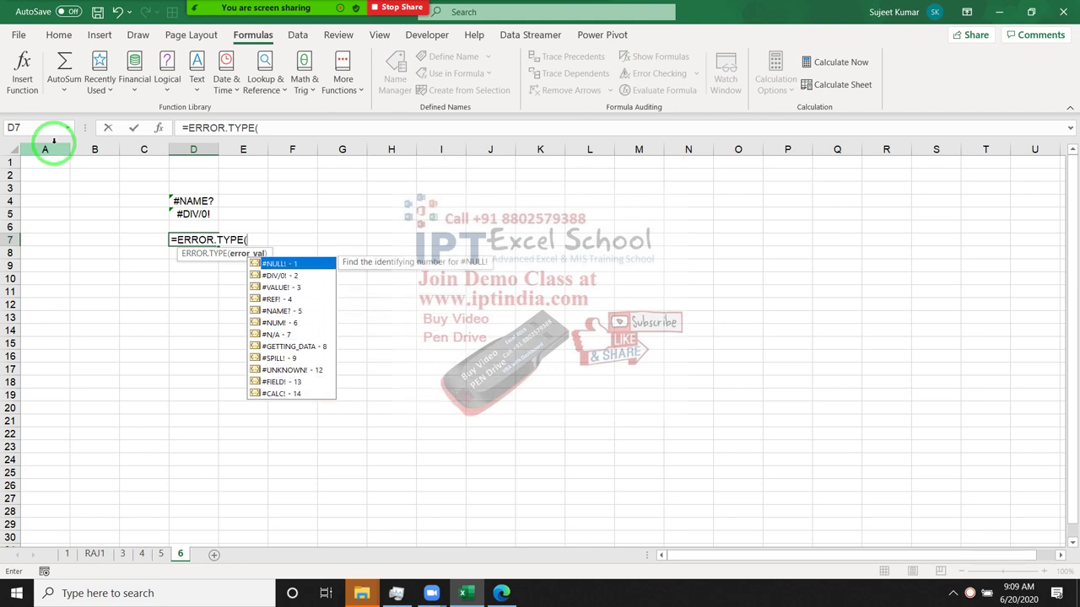
{"action": "key", "text": "Down"}
{"action": "key", "text": "Down"}
{"action": "key", "text": "Down"}
{"action": "key", "text": "Down"}
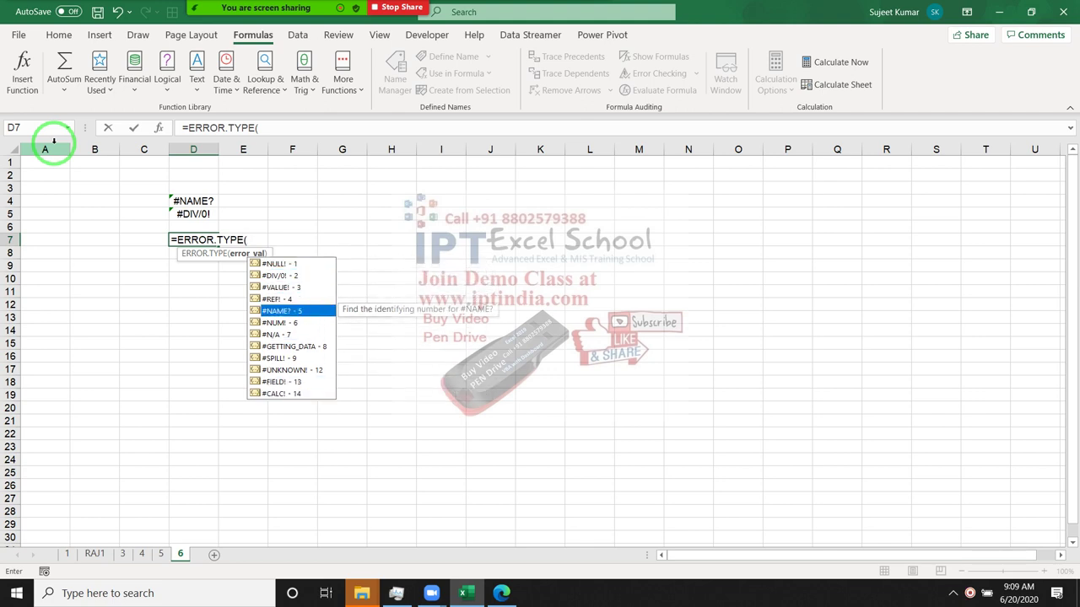
{"action": "key", "text": "Escape"}
{"action": "key", "text": "Escape"}
{"action": "key", "text": "Up"}
{"action": "key", "text": "Up"}
{"action": "key", "text": "Up"}
{"action": "key", "text": "Up"}
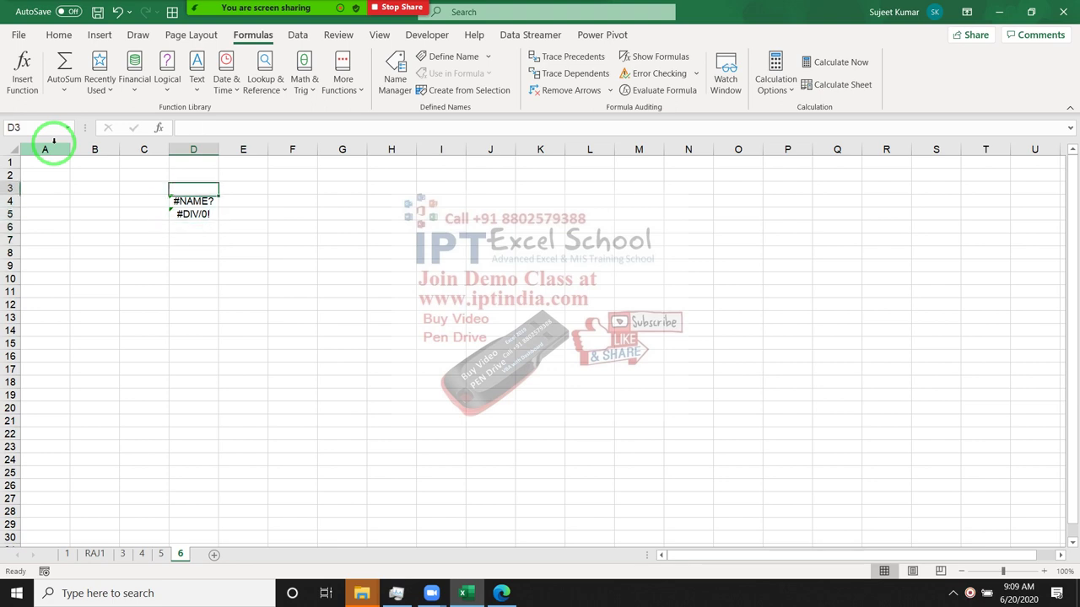
- Enter =IFERROR(D4,"") in E4, then reopen E4 to show the formula
{"action": "key", "text": "Down"}
{"action": "key", "text": "Right"}
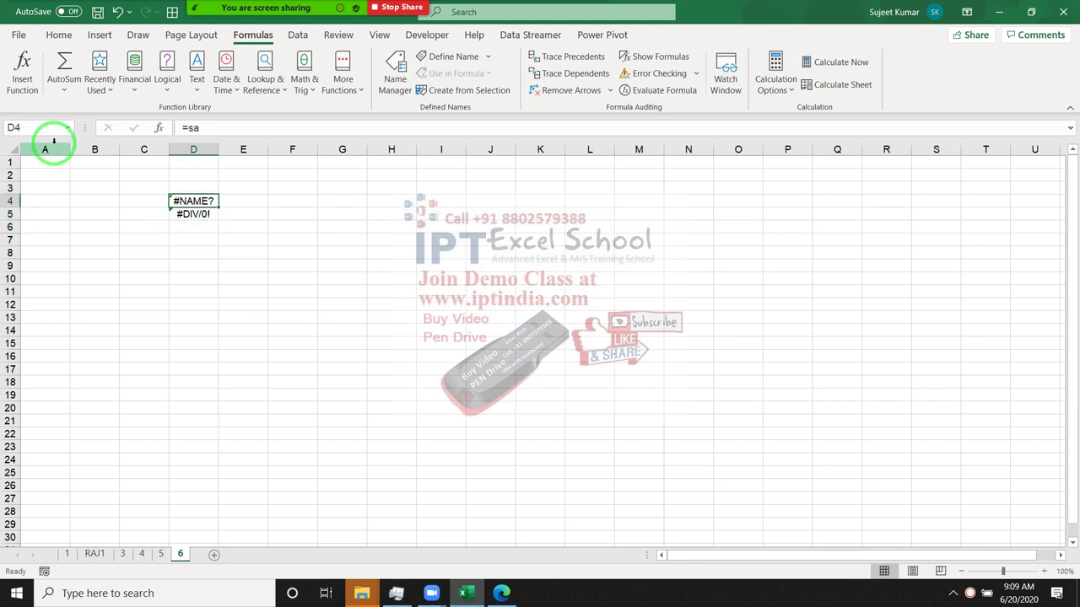
{"action": "type", "text": "="}
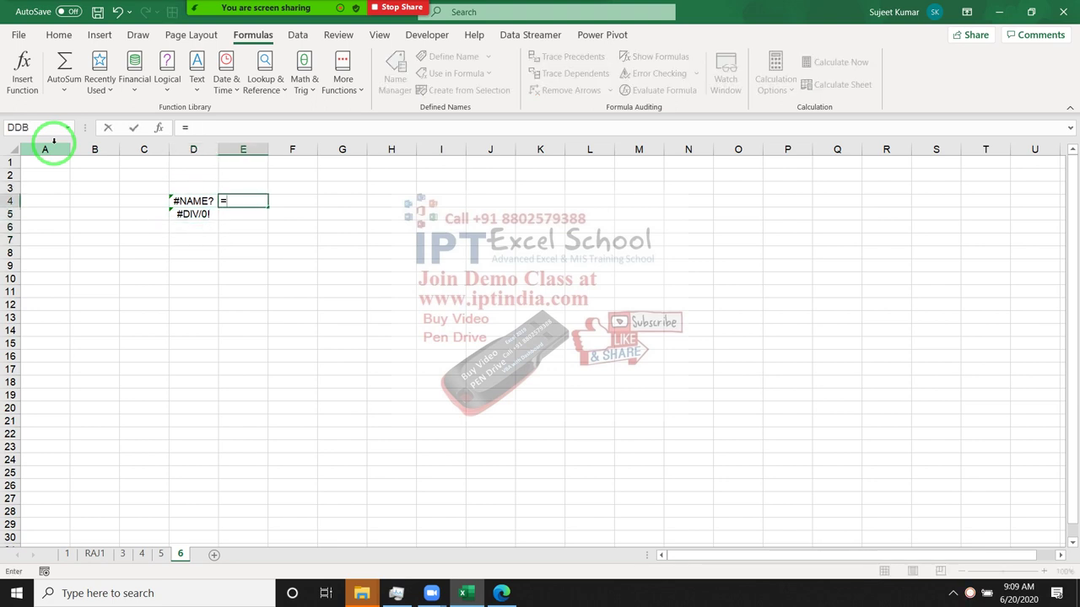
{"action": "type", "text": "if"}
{"action": "key", "text": "Down"}
{"action": "key", "text": "Tab"}
{"action": "key", "text": "Left"}
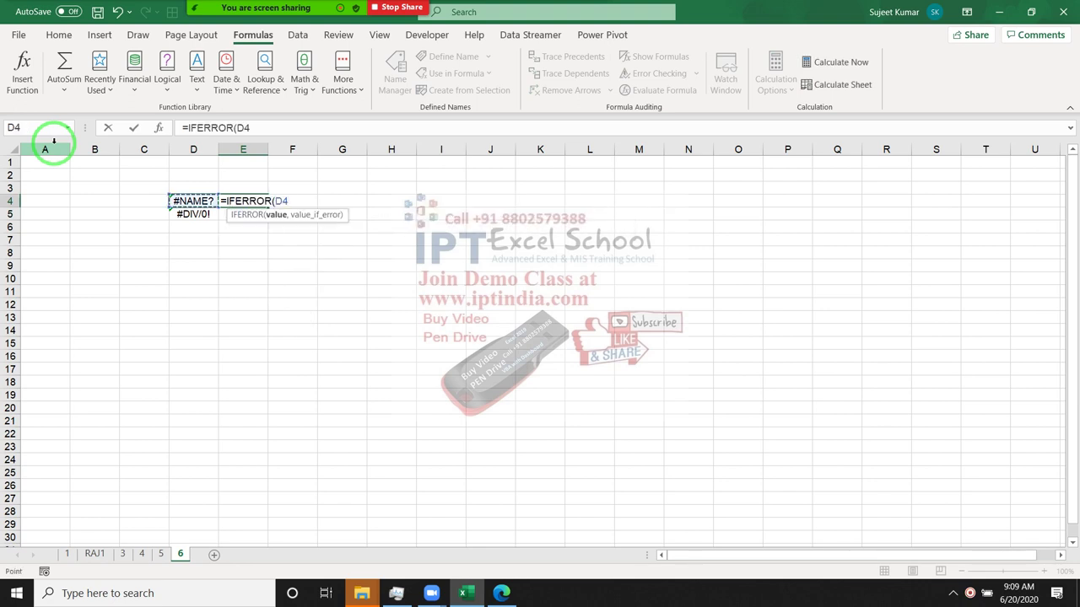
{"action": "type", "text": ",\"\""}
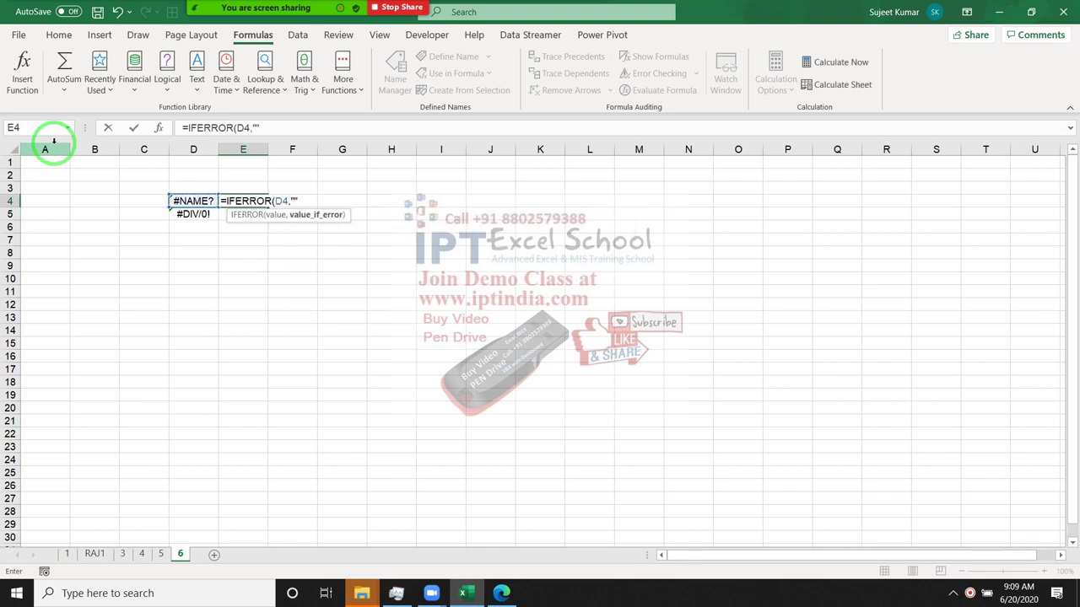
{"action": "type", "text": ")"}
{"action": "key", "text": "Return"}
{"action": "key", "text": "Up"}
{"action": "key", "text": "F2"}
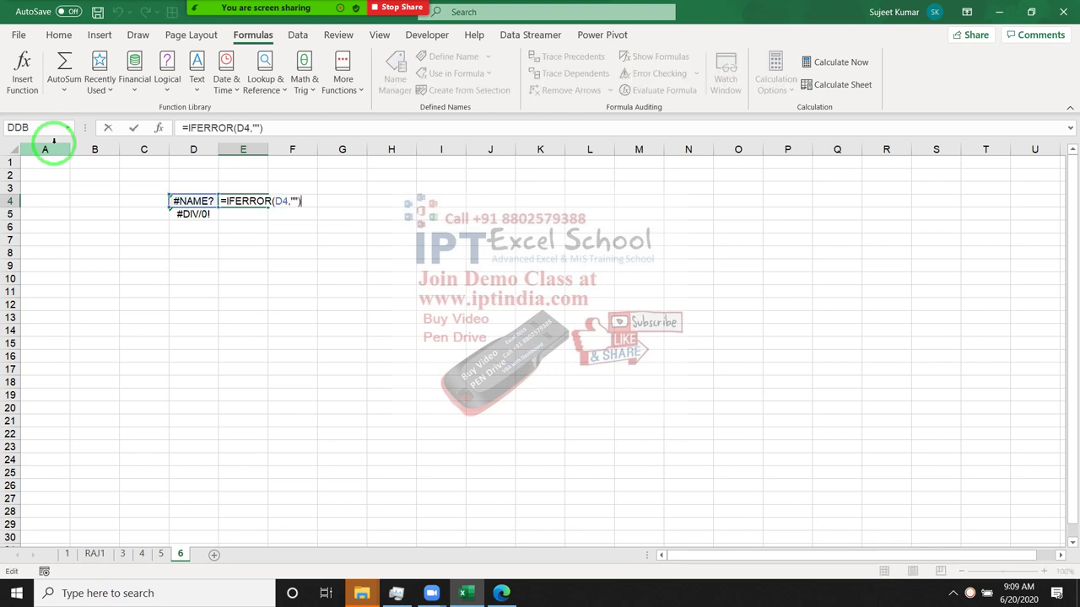